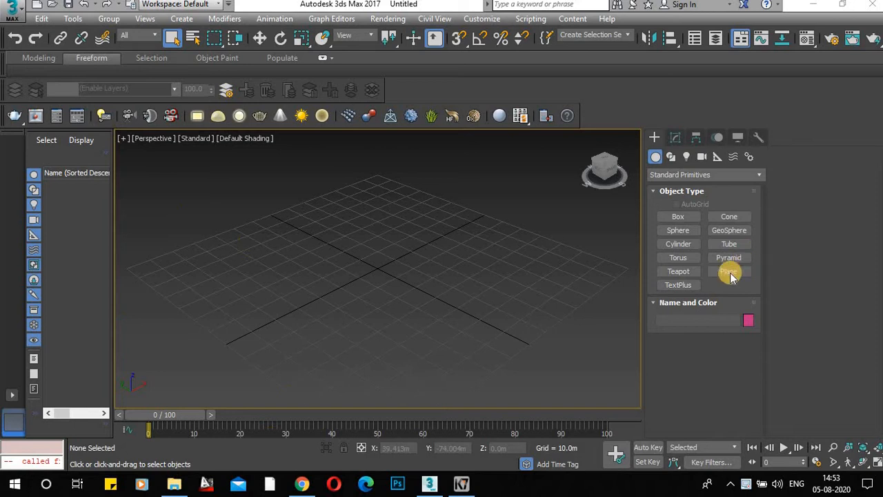
Step: Create a plane primitive on the perspective grid and set its length and width to 200 m
{"action": "left_click", "coordinate": [728, 271]}
{"action": "scroll", "coordinate": [233, 270], "scroll_direction": "down", "scroll_amount": 2}
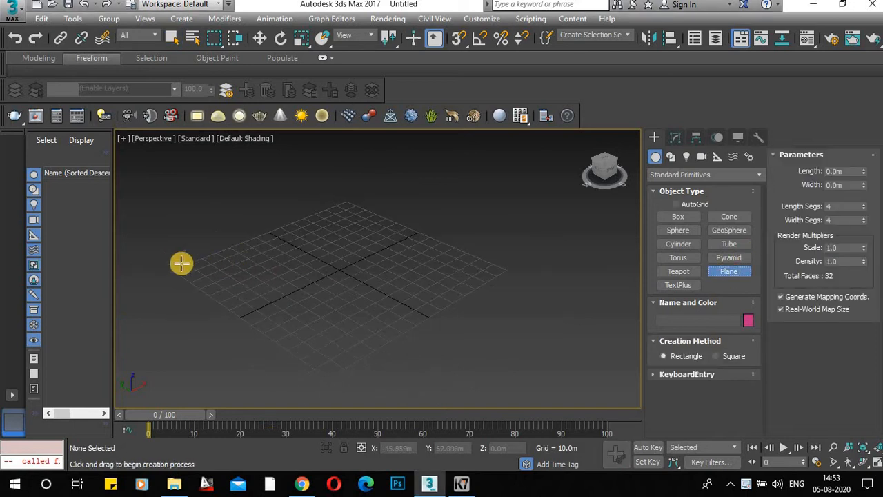
{"action": "left_click_drag", "start_coordinate": [178, 263], "coordinate": [595, 260]}
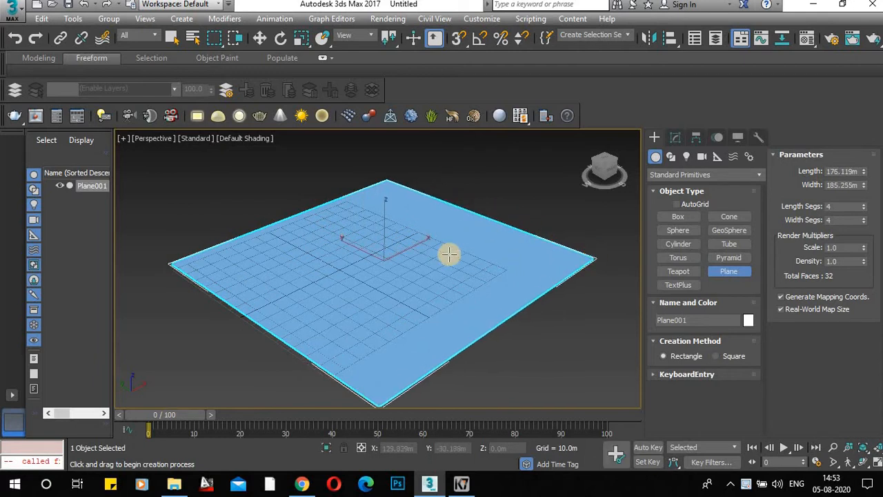
{"action": "double_click", "coordinate": [855, 172]}
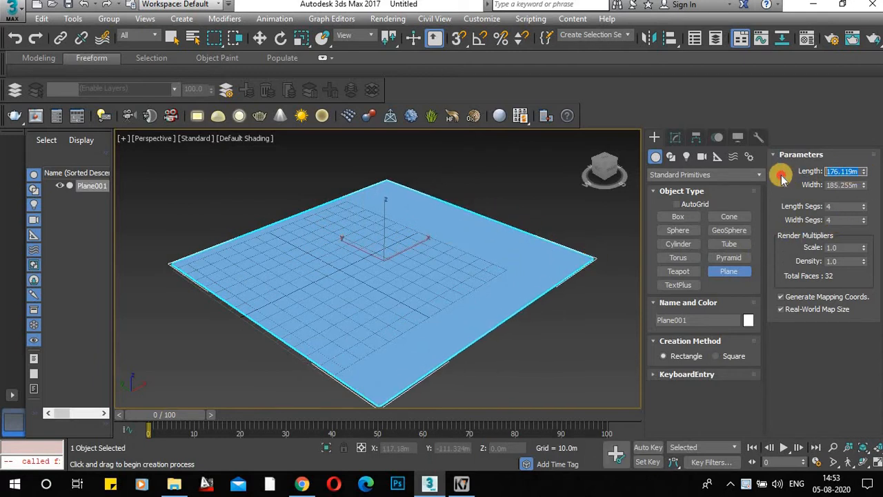
{"action": "type", "text": "200"}
{"action": "key", "text": "Tab"}
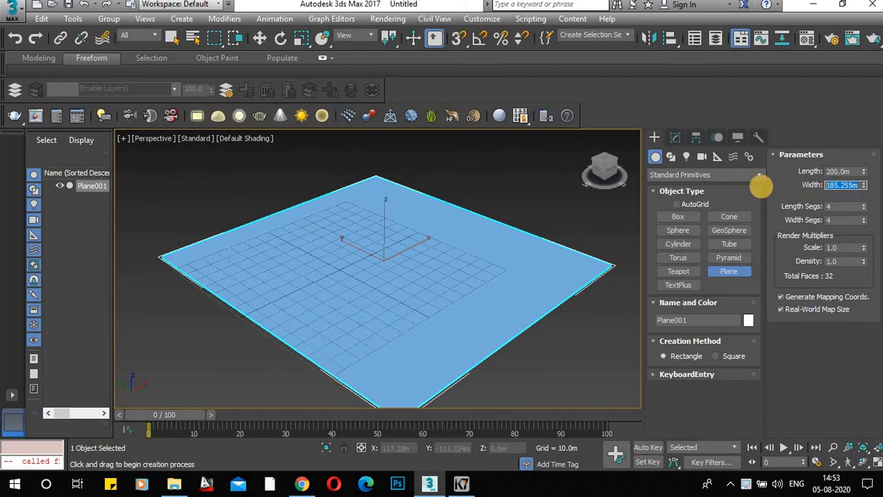
{"action": "key", "text": "Return"}
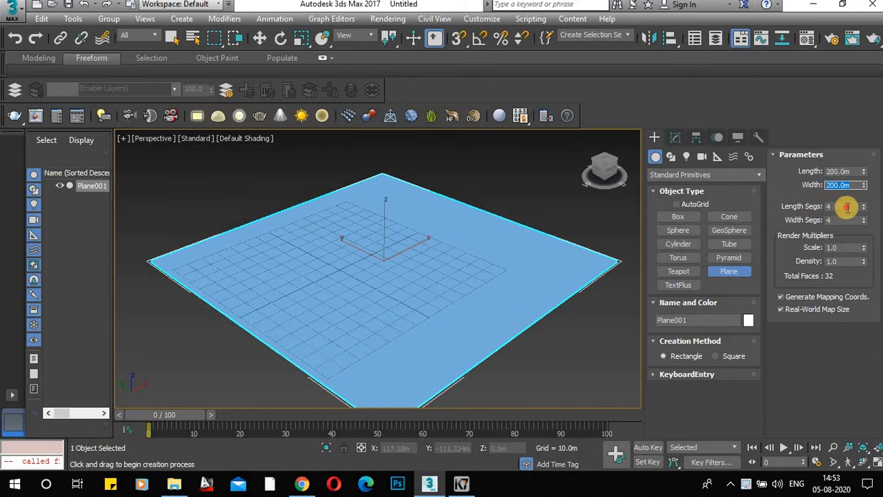
Step: Set the plane's length and width segments to 150 each, and turn on the edged-faces display
{"action": "left_click", "coordinate": [846, 207]}
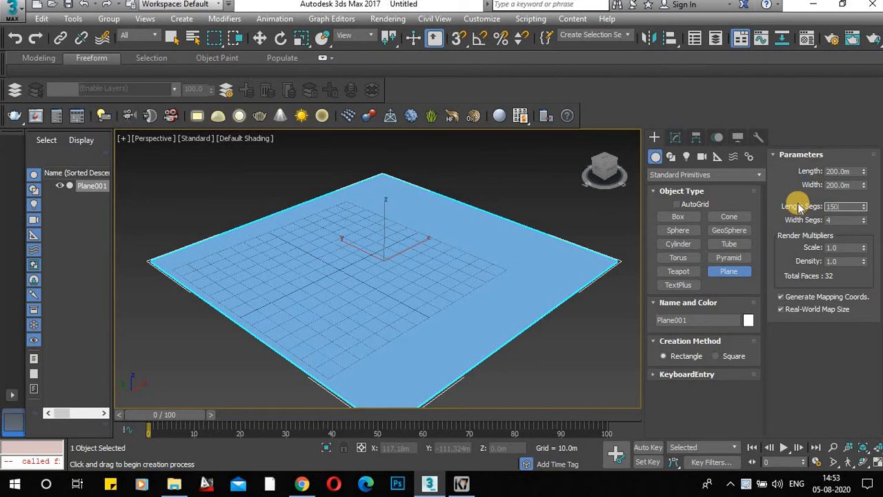
{"action": "type", "text": "150"}
{"action": "key", "text": "Tab"}
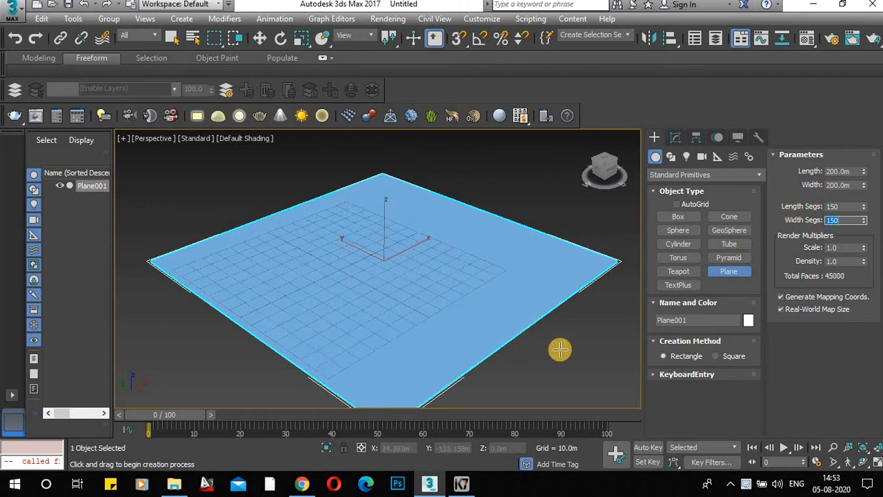
{"action": "middle_click_drag", "start_coordinate": [558, 352], "coordinate": [538, 284]}
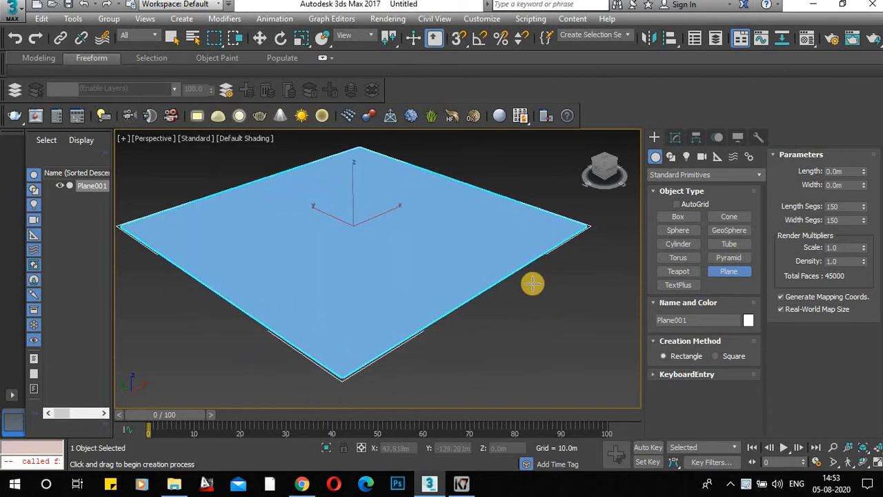
{"action": "key", "text": "F4"}
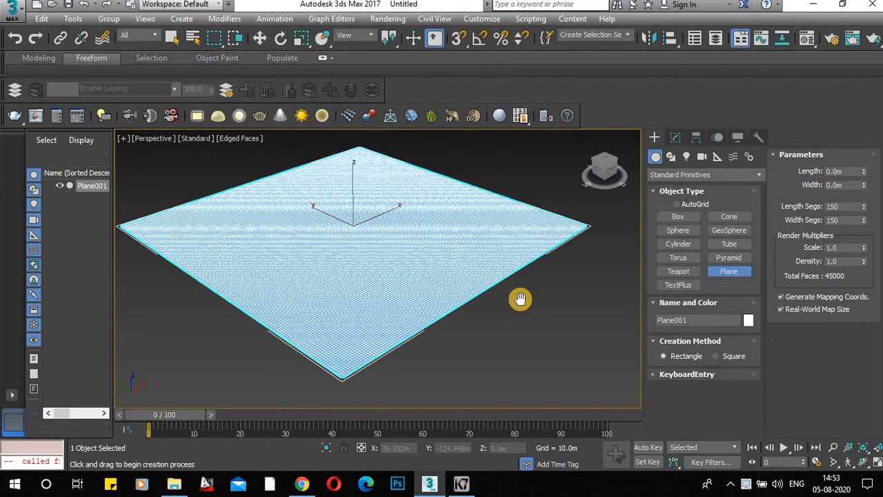
{"action": "middle_click_drag", "start_coordinate": [518, 299], "coordinate": [518, 302], "text": "alt"}
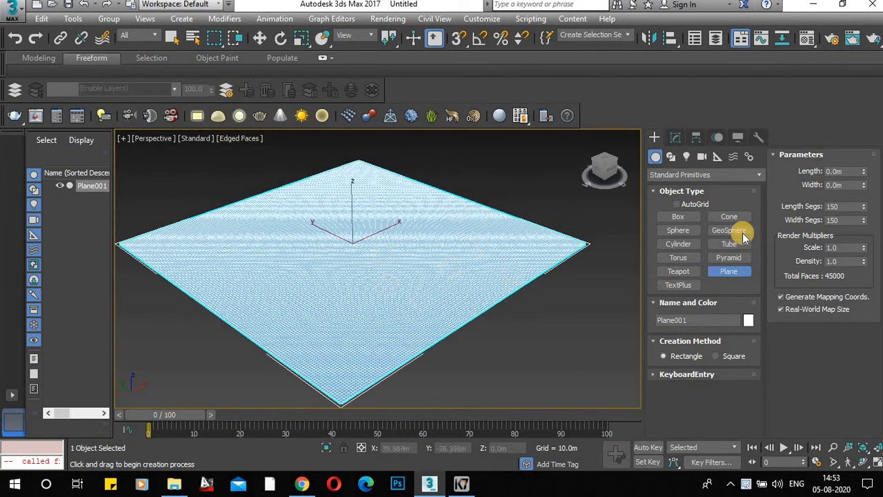
Step: Apply a Ripple modifier to the plane and turn off the edged-faces display
{"action": "left_click", "coordinate": [677, 139]}
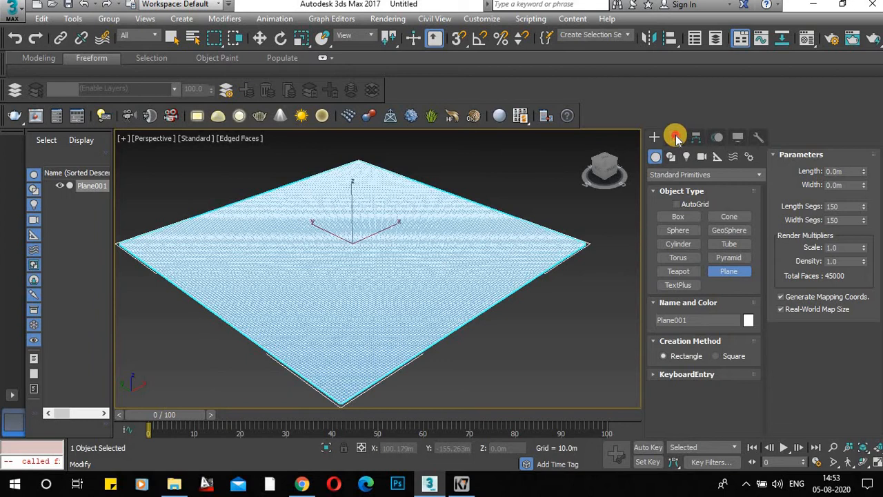
{"action": "left_click", "coordinate": [712, 178]}
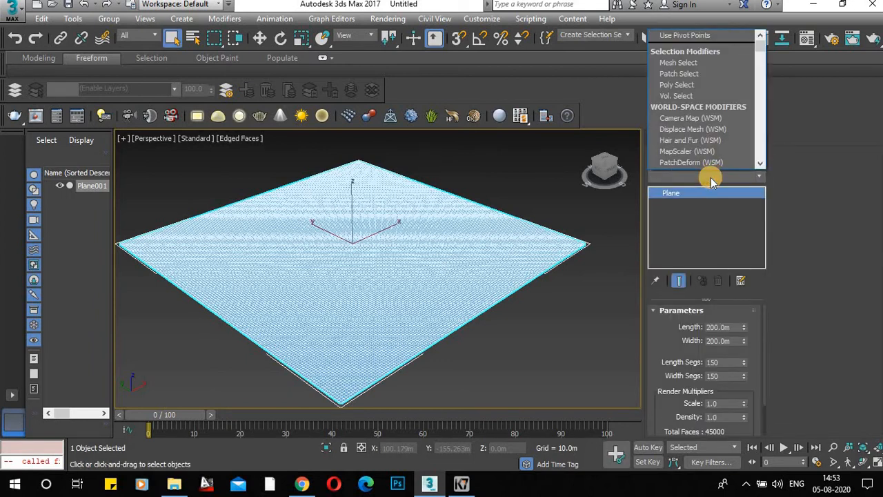
{"action": "key", "text": "r"}
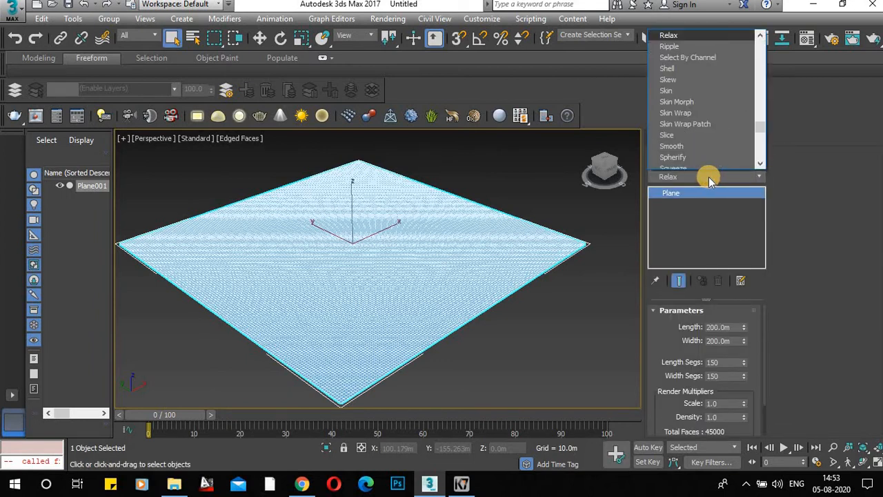
{"action": "left_click", "coordinate": [671, 47]}
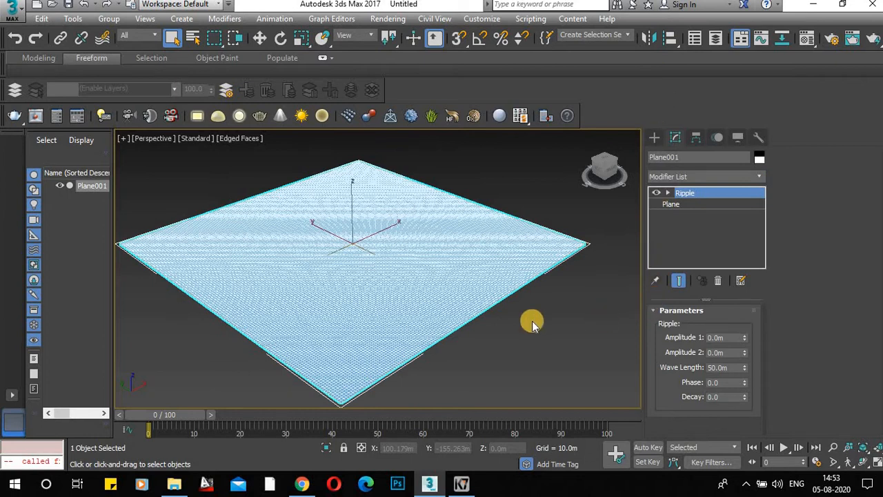
{"action": "middle_click_drag", "start_coordinate": [503, 325], "coordinate": [513, 343]}
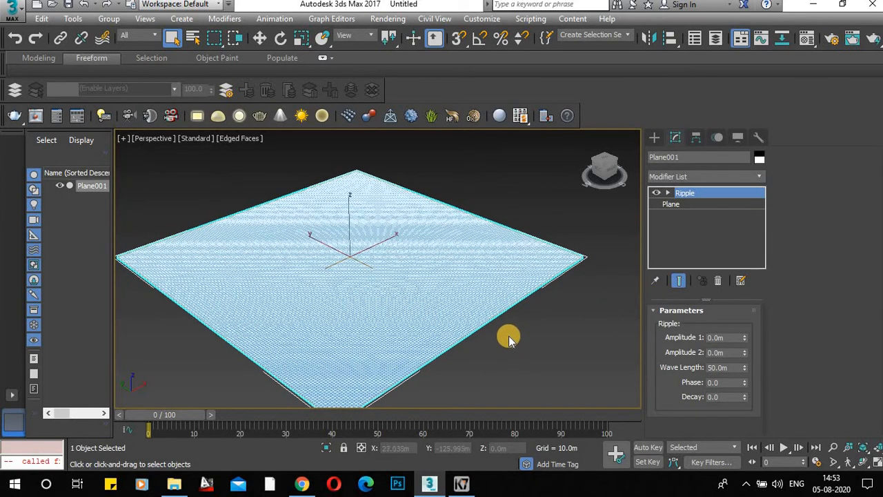
{"action": "key", "text": "F4"}
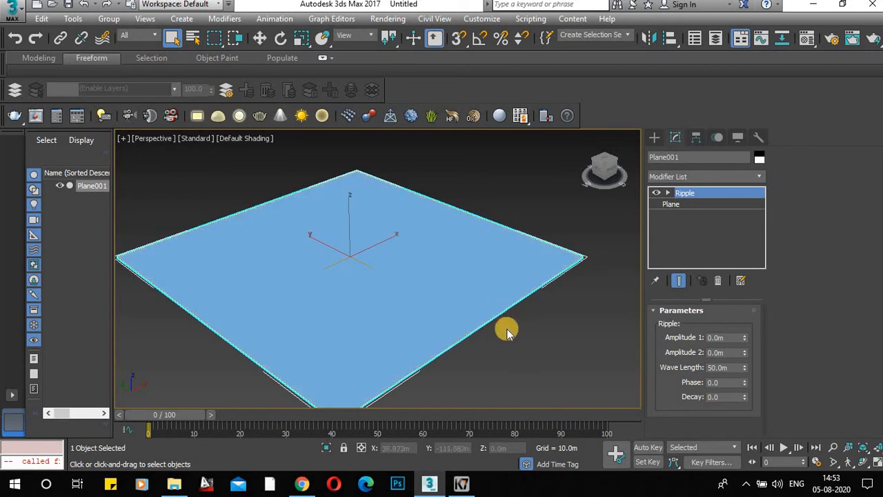
{"action": "middle_click_drag", "start_coordinate": [507, 332], "coordinate": [507, 316]}
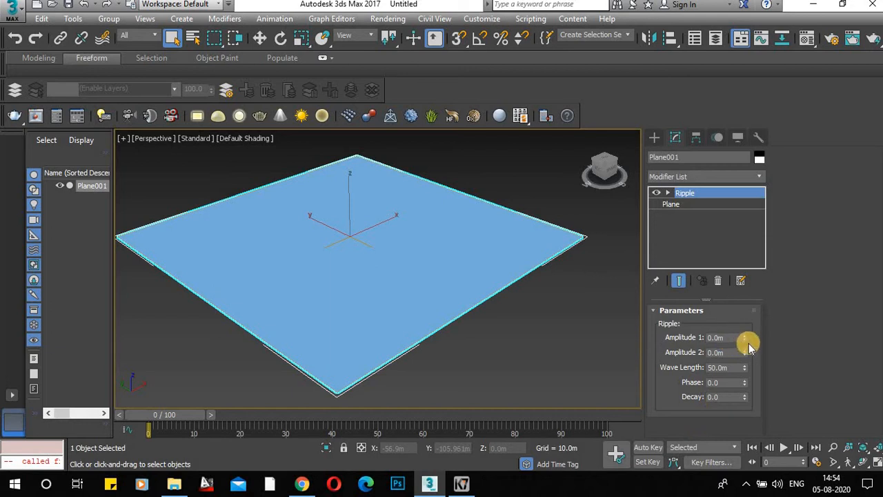
Step: Set the Ripple modifier's Amplitude 1 and Amplitude 2 to 10 m, wave length to 52 m and phase to 1.9
{"action": "left_click_drag", "start_coordinate": [745, 338], "coordinate": [727, 288]}
{"action": "left_click_drag", "start_coordinate": [737, 340], "coordinate": [675, 339]}
{"action": "type", "text": "10"}
{"action": "key", "text": "Return"}
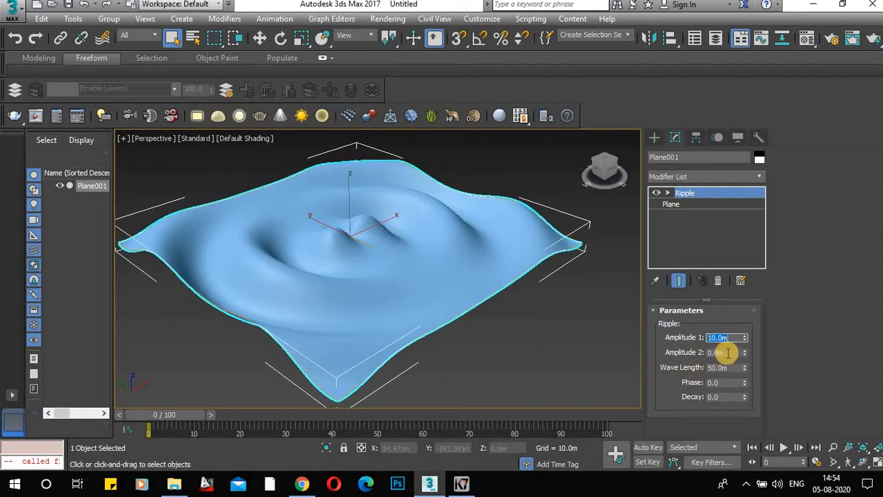
{"action": "left_click_drag", "start_coordinate": [733, 352], "coordinate": [666, 346]}
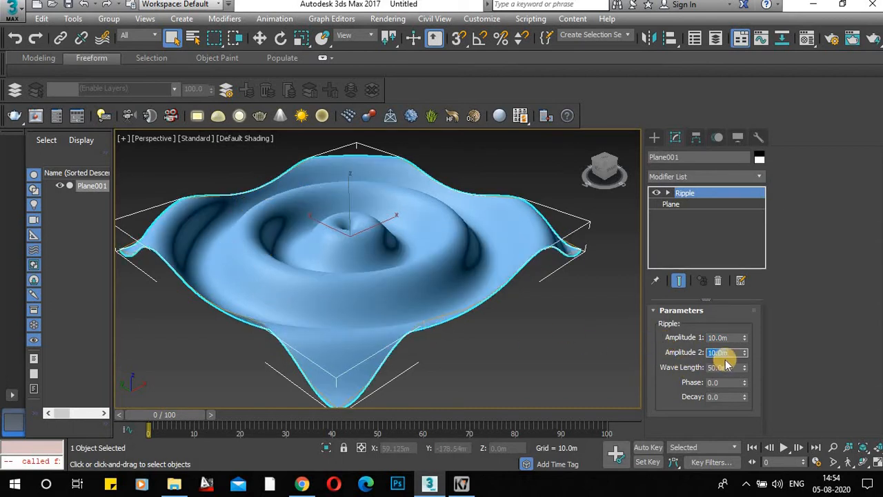
{"action": "key", "text": "Return"}
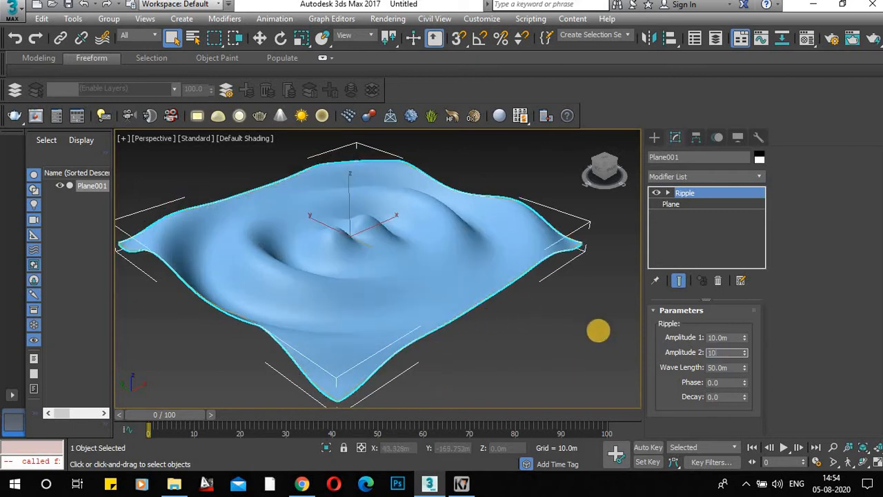
{"action": "key", "text": "Return"}
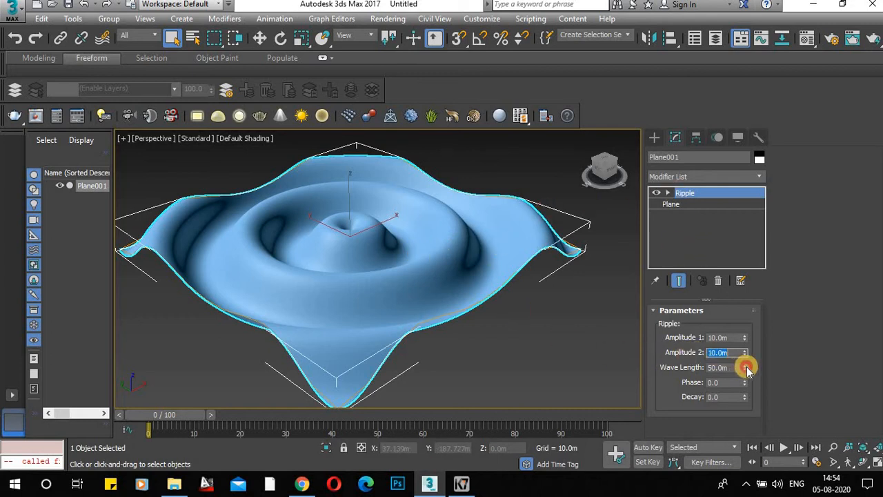
{"action": "left_click_drag", "start_coordinate": [747, 369], "coordinate": [744, 390]}
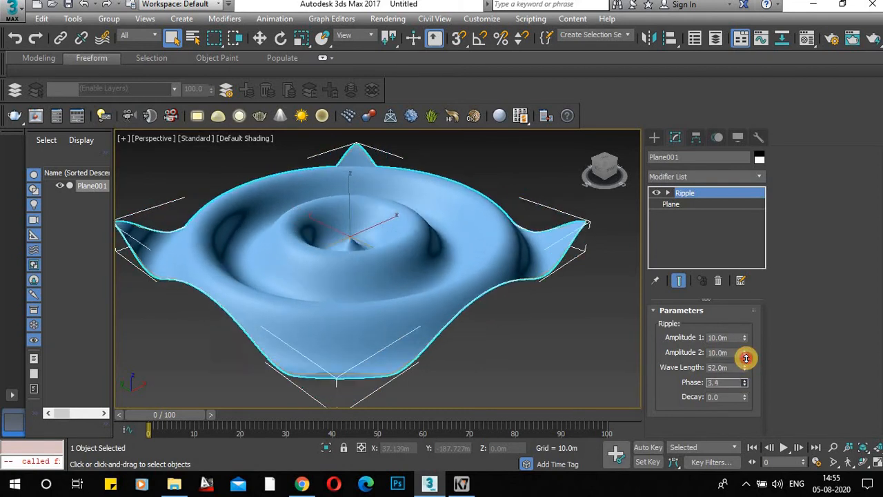
{"action": "left_click_drag", "start_coordinate": [746, 363], "coordinate": [747, 398]}
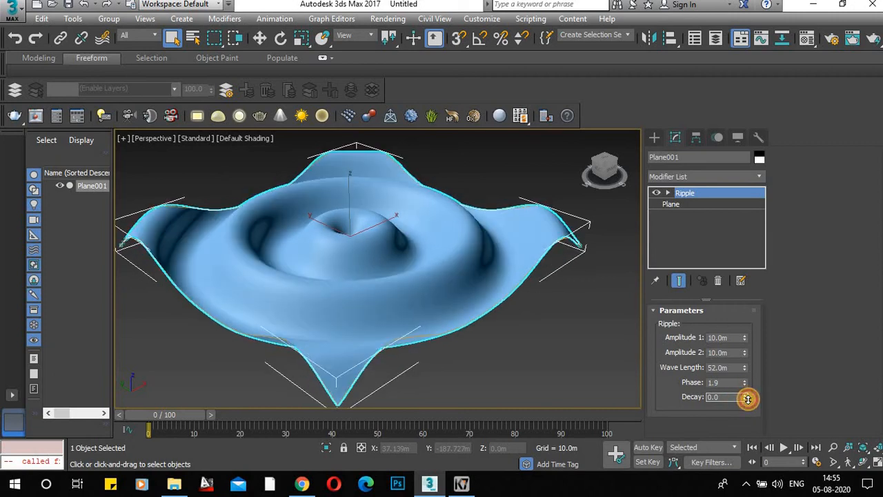
Step: Move the Ripple modifier's center off the plane's middle, to about X 58.4 m, Y -58 m
{"action": "left_click", "coordinate": [666, 193]}
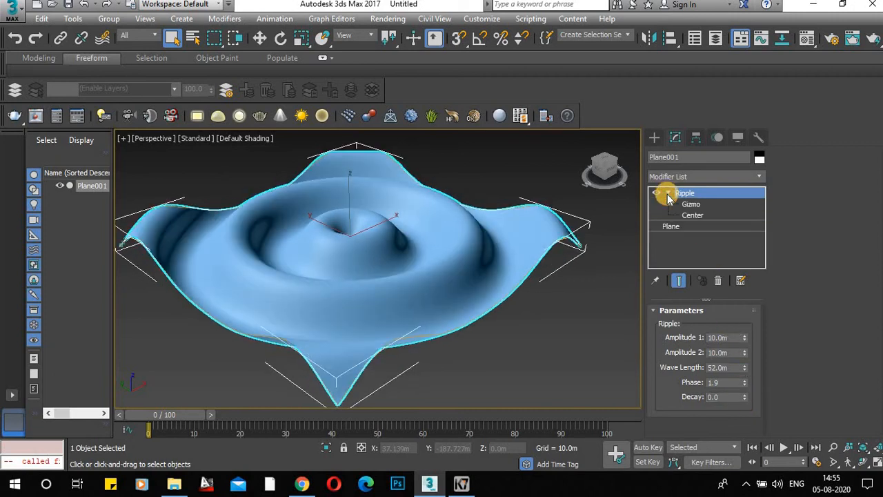
{"action": "left_click", "coordinate": [693, 216]}
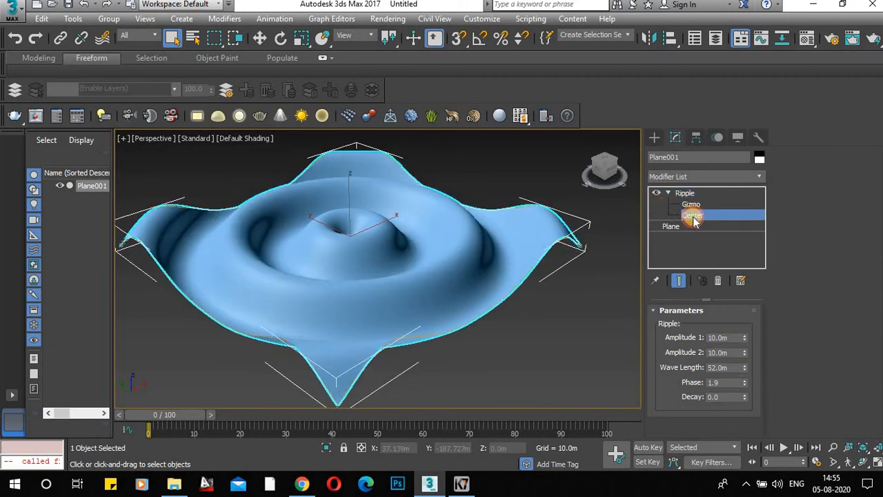
{"action": "key", "text": "w"}
{"action": "left_click_drag", "start_coordinate": [338, 230], "coordinate": [443, 226]}
Step: Reposition the Ripple modifier's gizmo to about X 49.8 m, Y -18.2 m, Z 2 m
{"action": "left_click", "coordinate": [697, 206]}
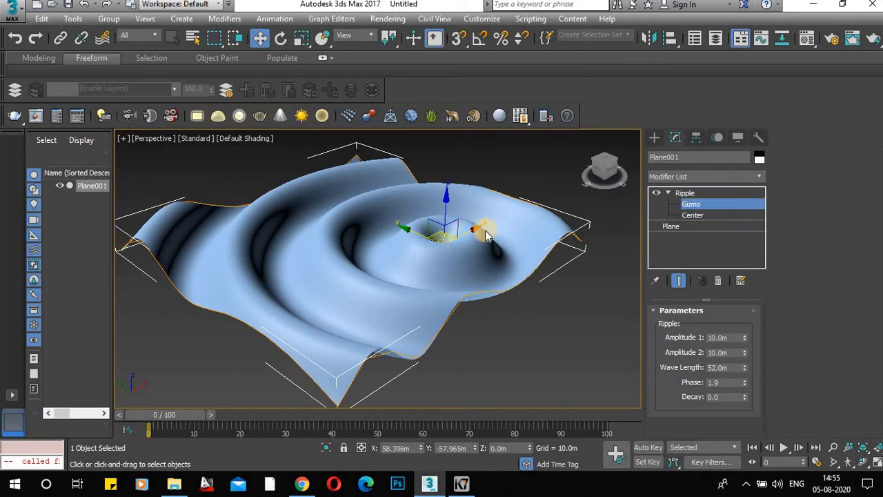
{"action": "left_click_drag", "start_coordinate": [440, 236], "coordinate": [445, 218]}
{"action": "left_click_drag", "start_coordinate": [375, 214], "coordinate": [396, 264]}
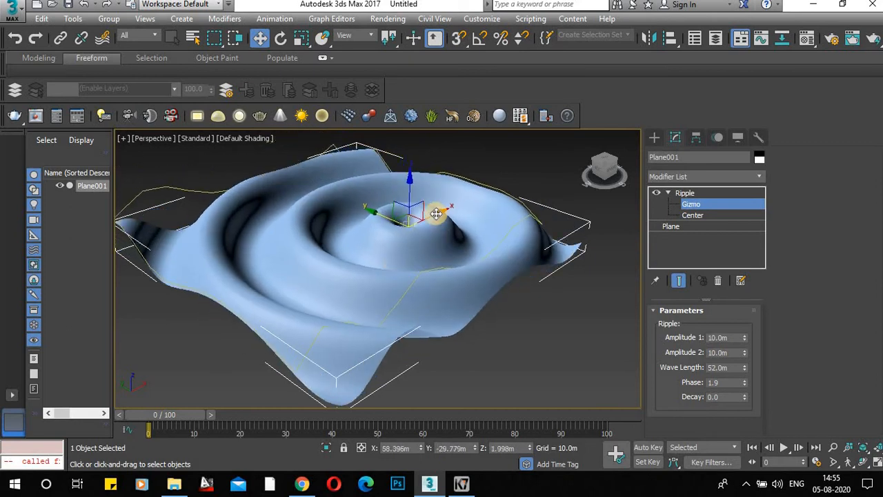
{"action": "left_click_drag", "start_coordinate": [416, 231], "coordinate": [356, 226]}
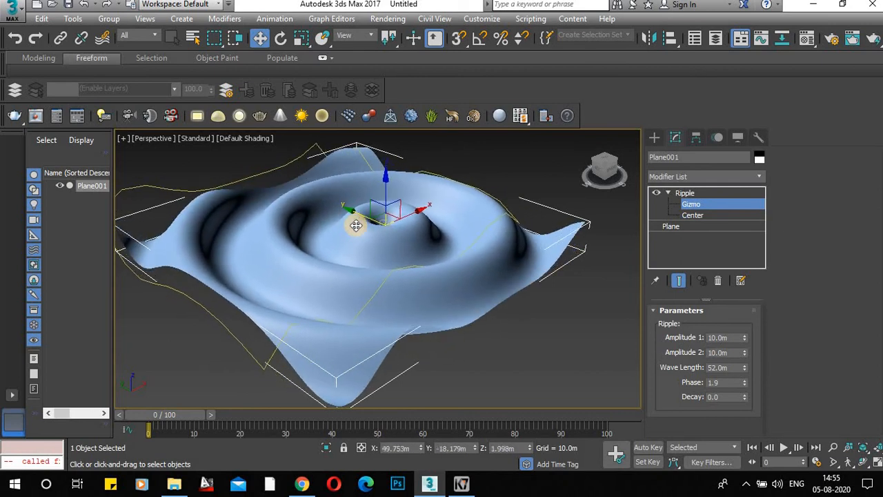